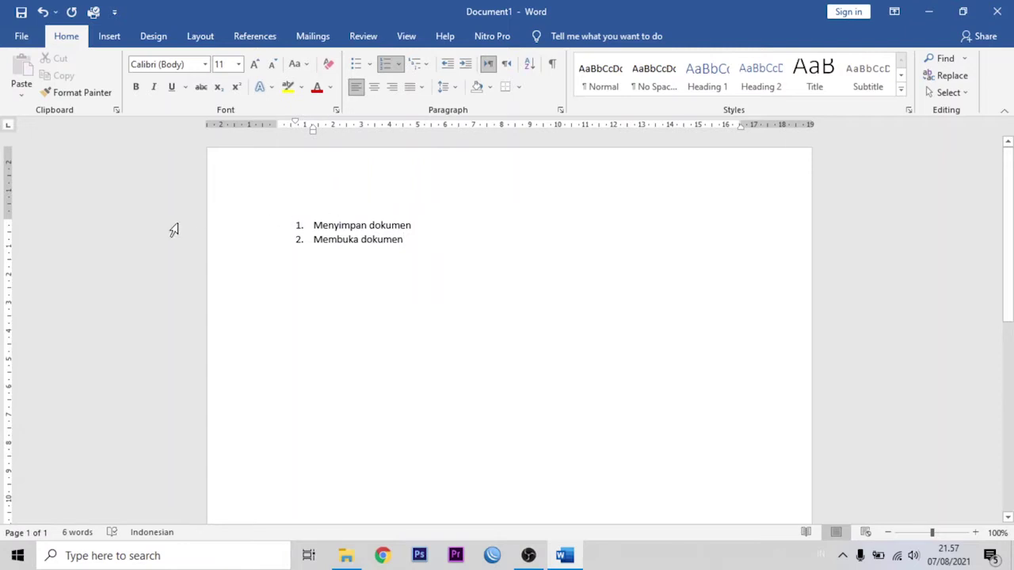
Start saving the new document and choose the Documents folder under This PC as its location
left_click(21, 37)
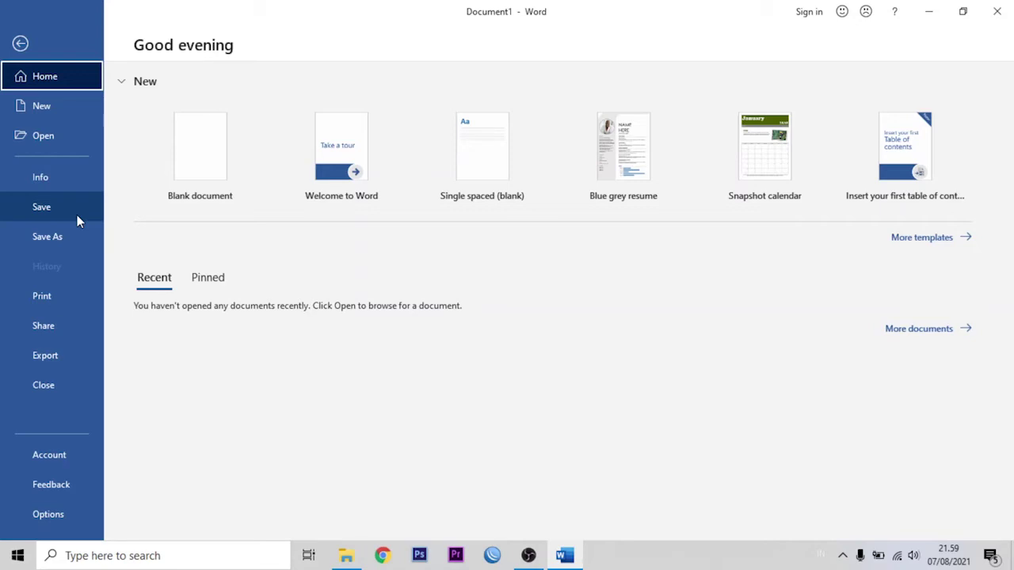
left_click(76, 215)
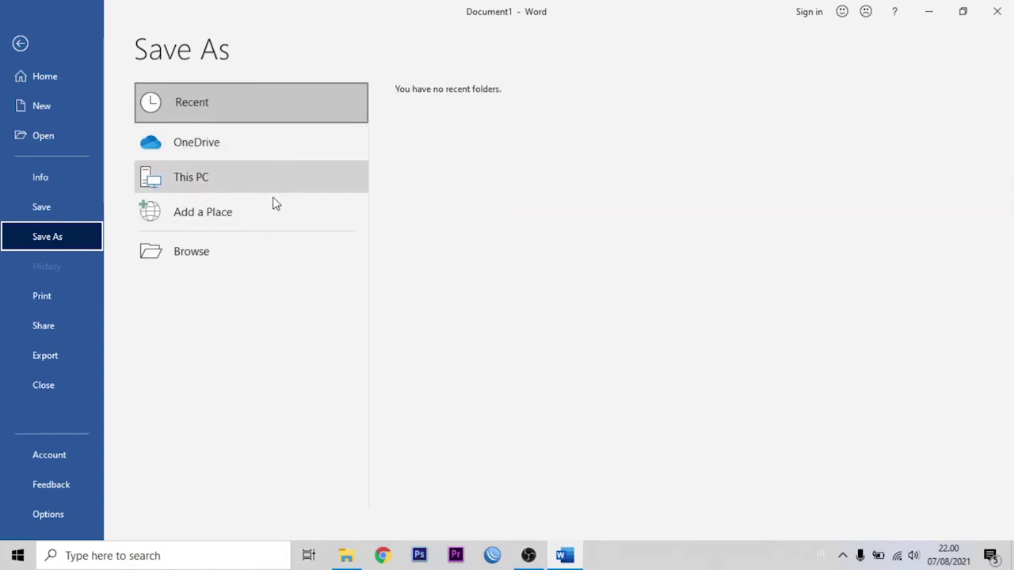
left_click(220, 263)
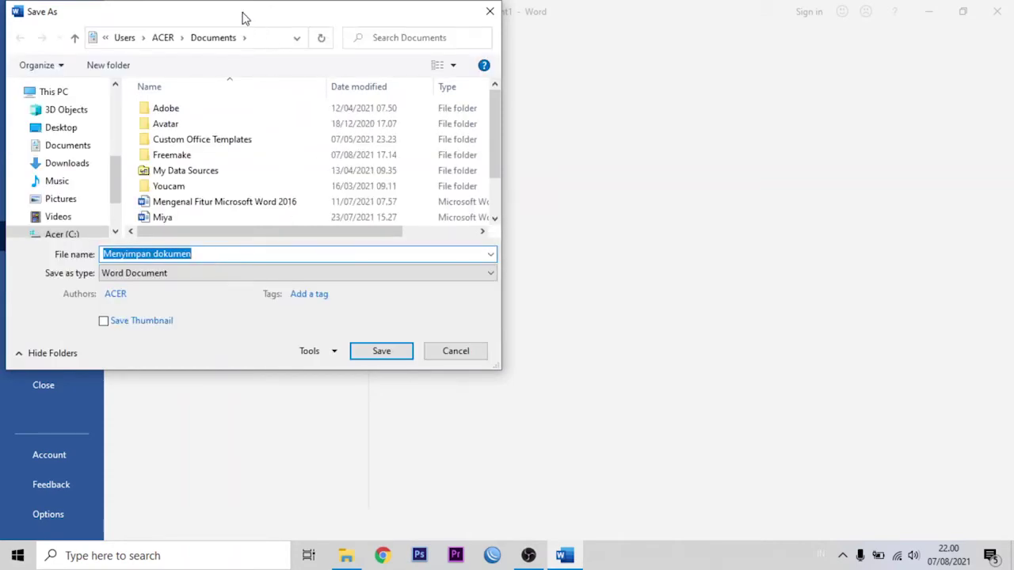
left_click_drag(244, 17, 553, 108)
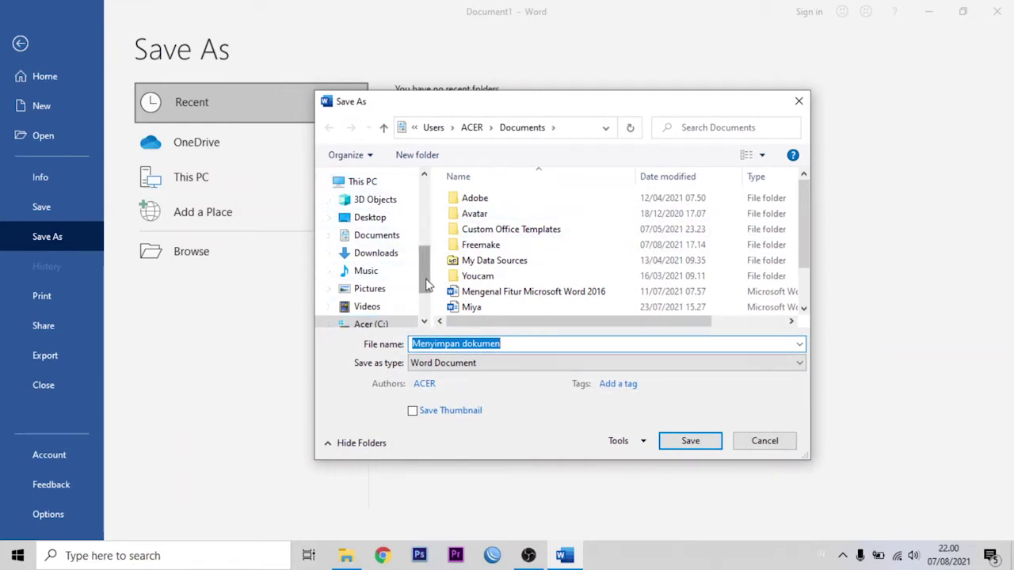
left_click_drag(425, 278, 422, 300)
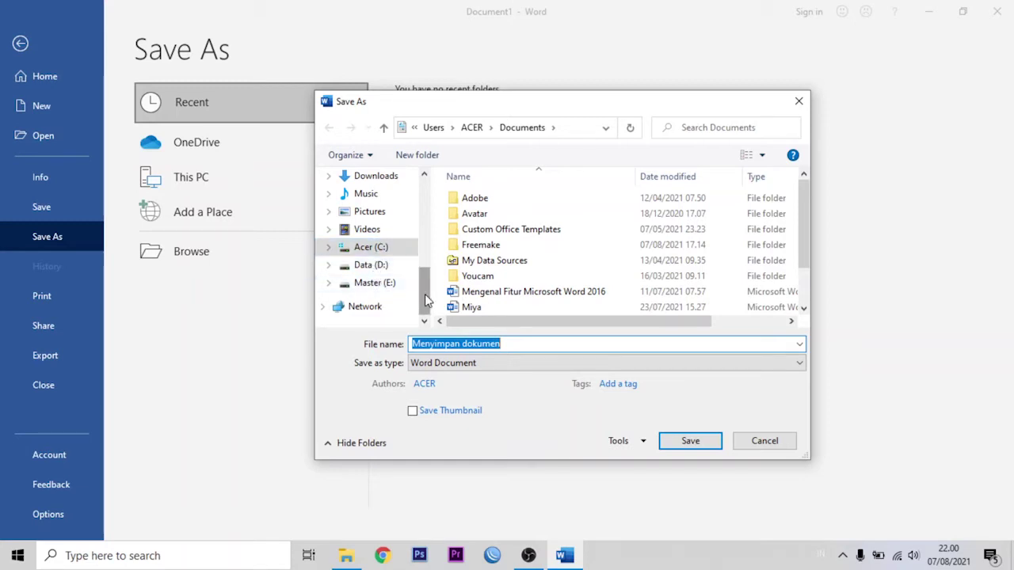
scroll(426, 294, "up", 1)
left_click_drag(425, 295, 432, 273)
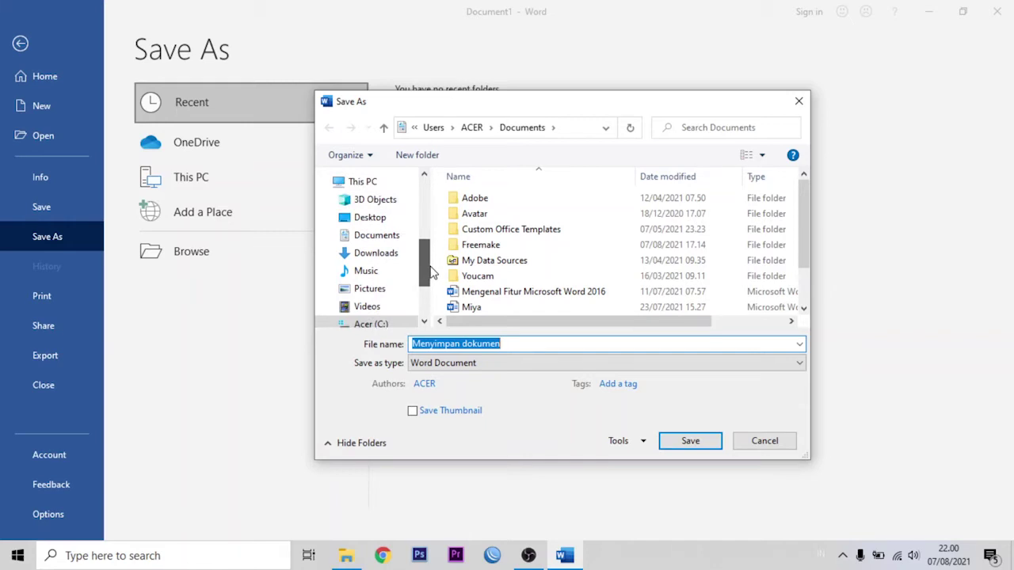
left_click(378, 235)
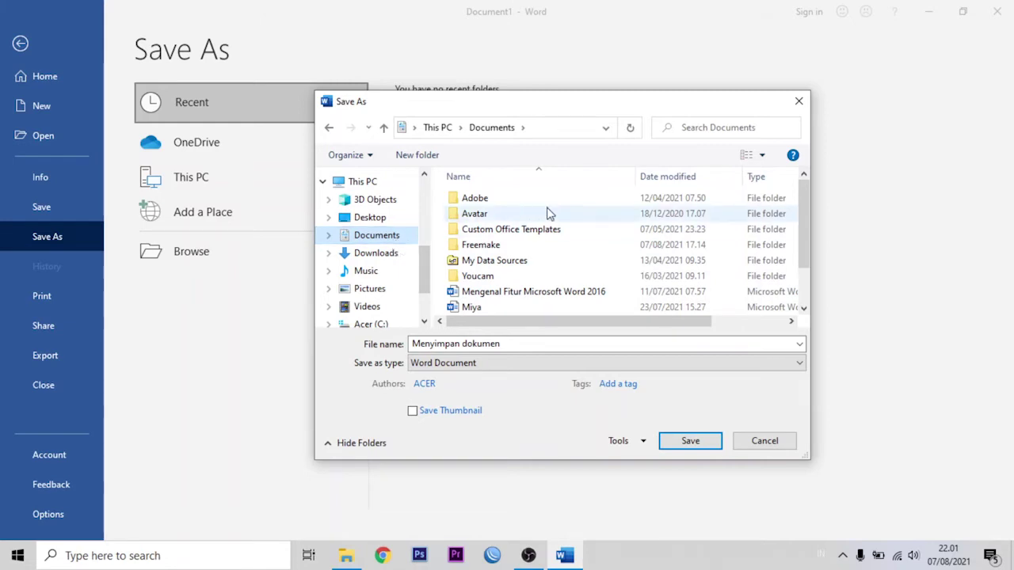
Name the file "Menyimpan dokumen word", save it as a Word Document, and save the document once more
left_click(495, 343)
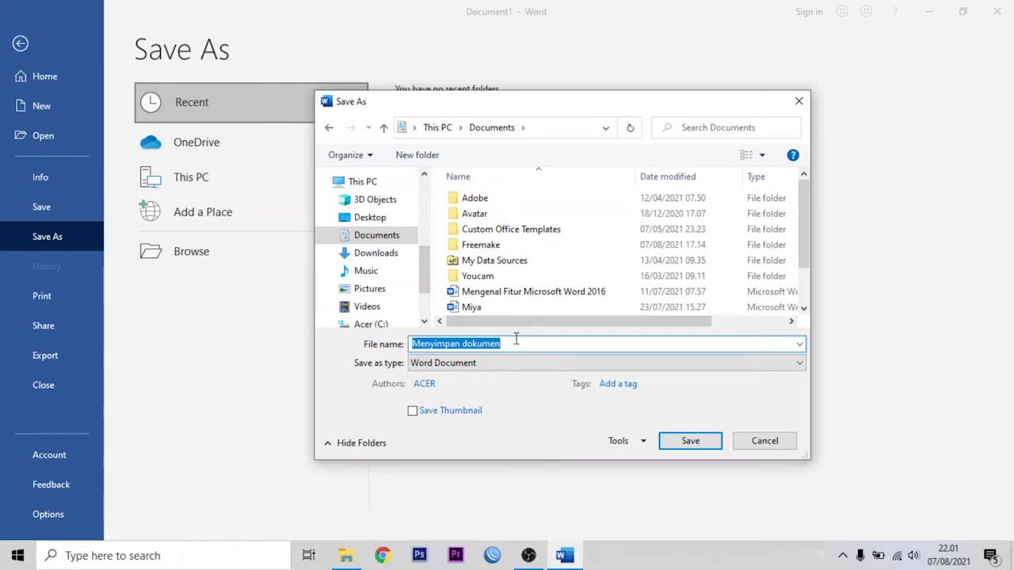
type("Menykm")
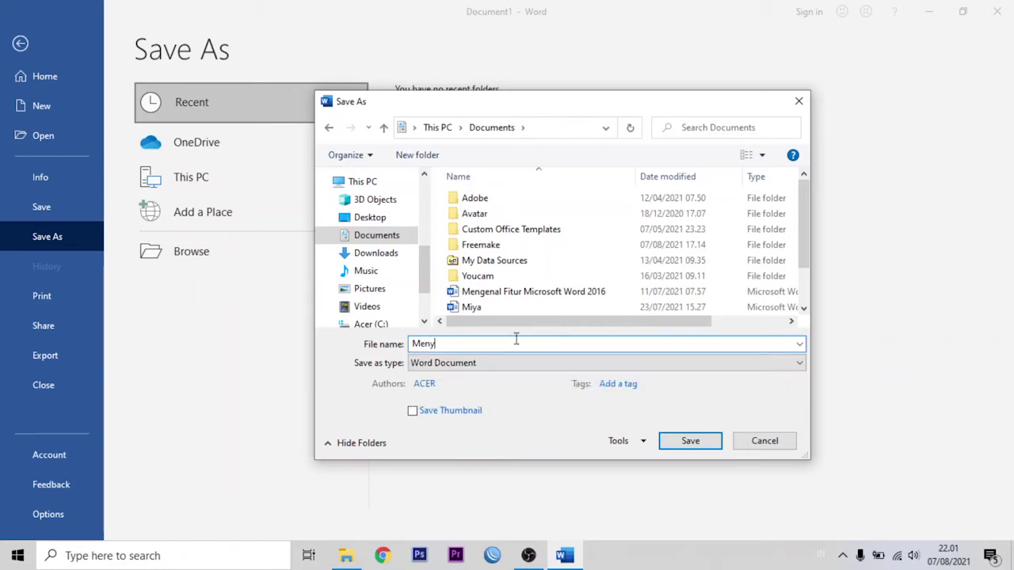
key("BackSpace")
key("BackSpace")
type("impan dokumen word")
left_click(670, 445)
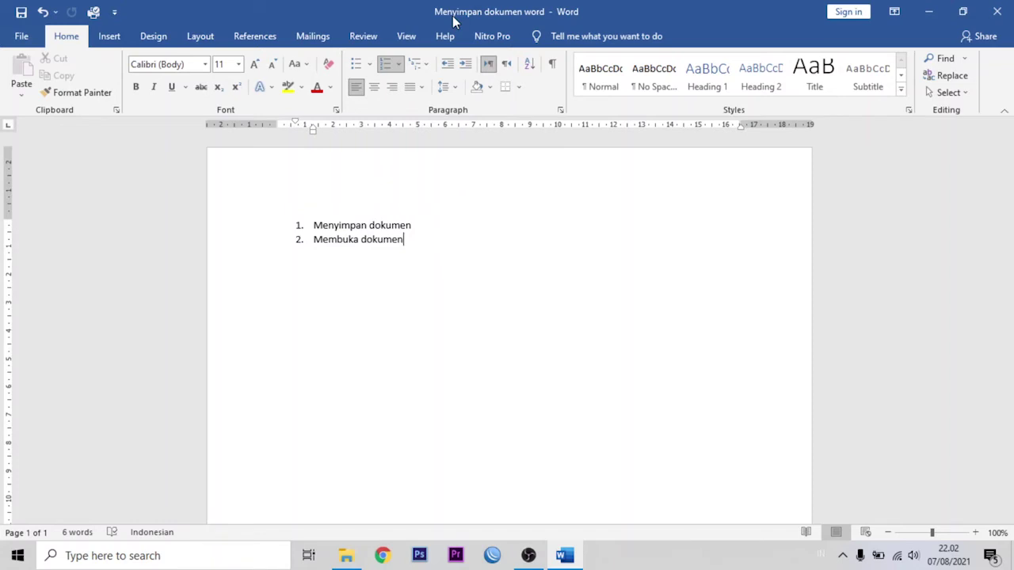
left_click(34, 41)
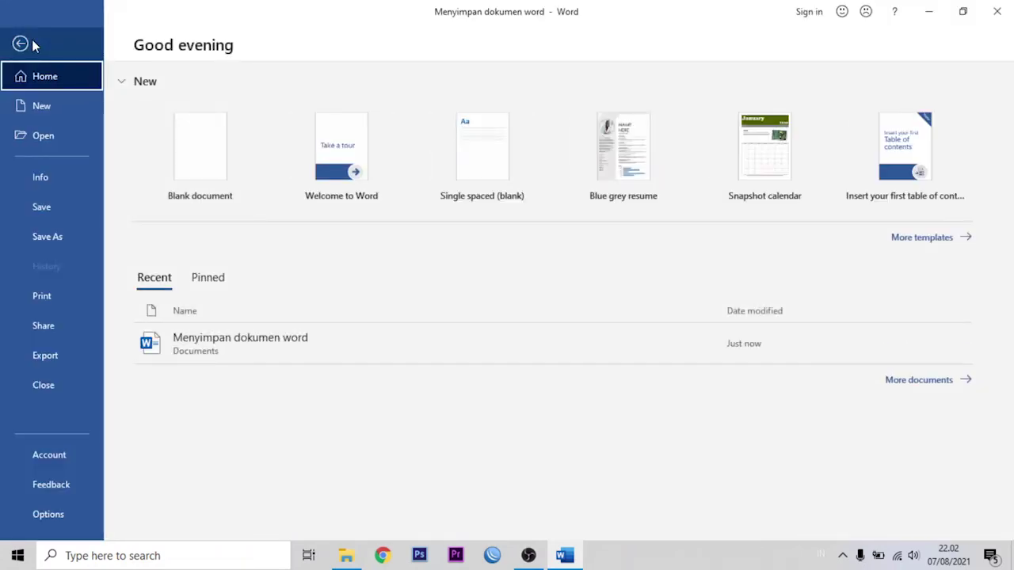
left_click(44, 210)
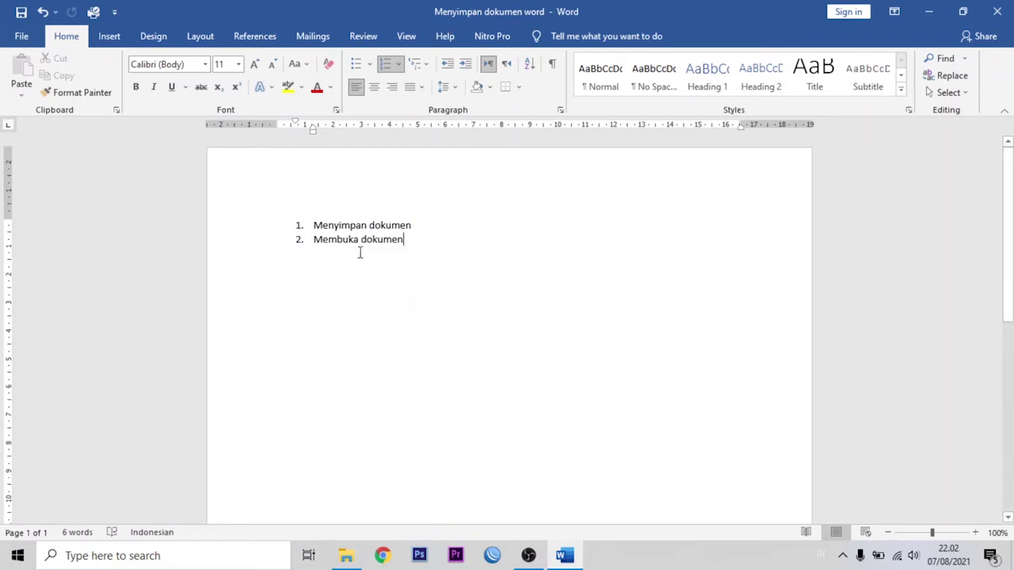
Save a copy of the document in the Documents folder under the name "Menyimpan dokumen word 1"
left_click(26, 39)
left_click(46, 237)
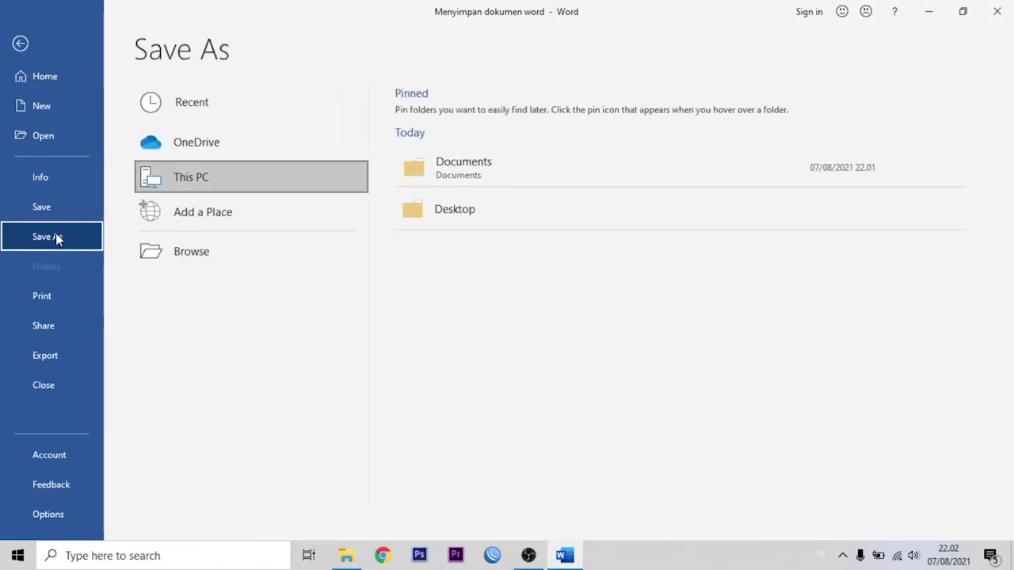
left_click(216, 252)
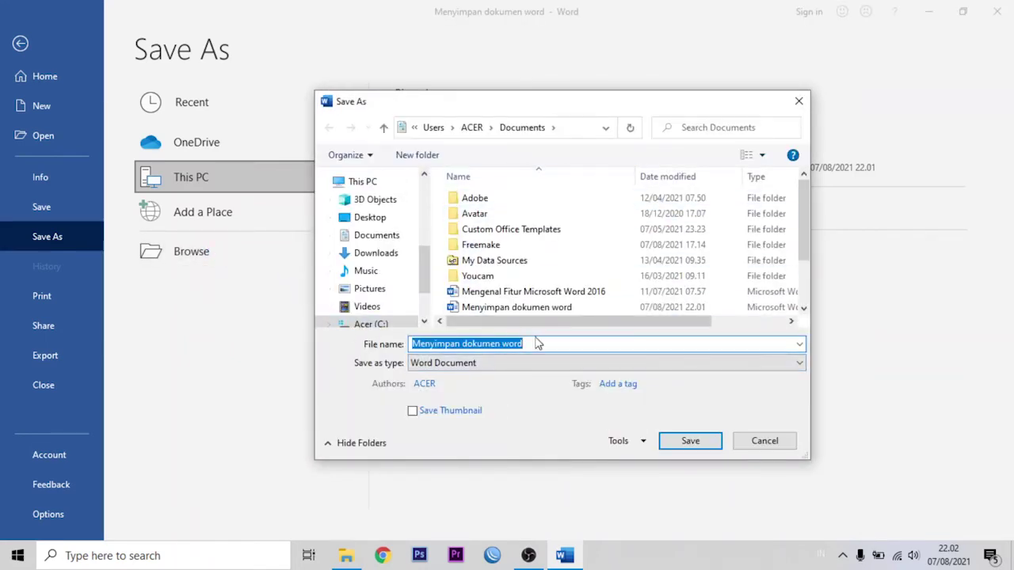
left_click(397, 245)
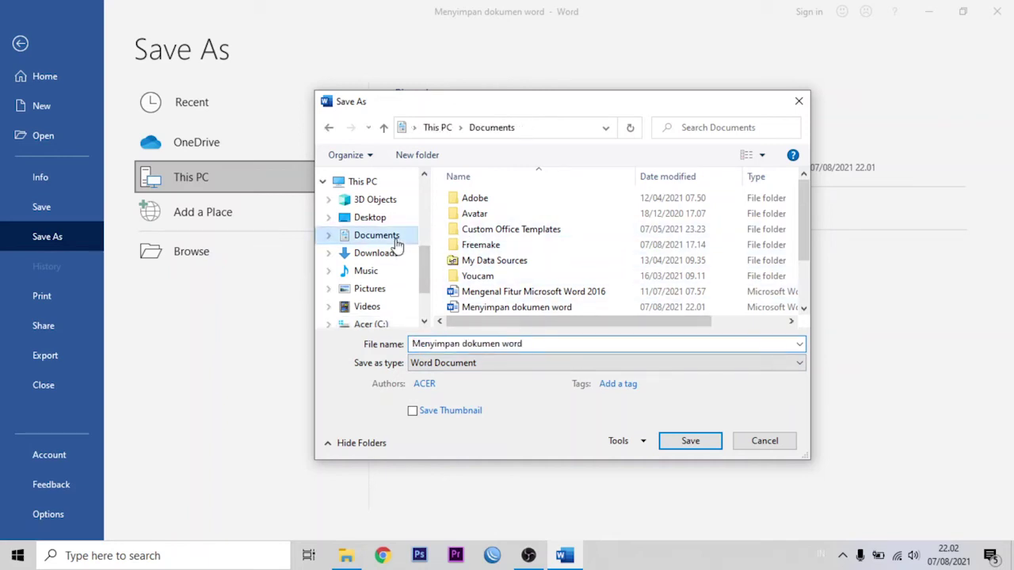
left_click(533, 343)
left_click(533, 343)
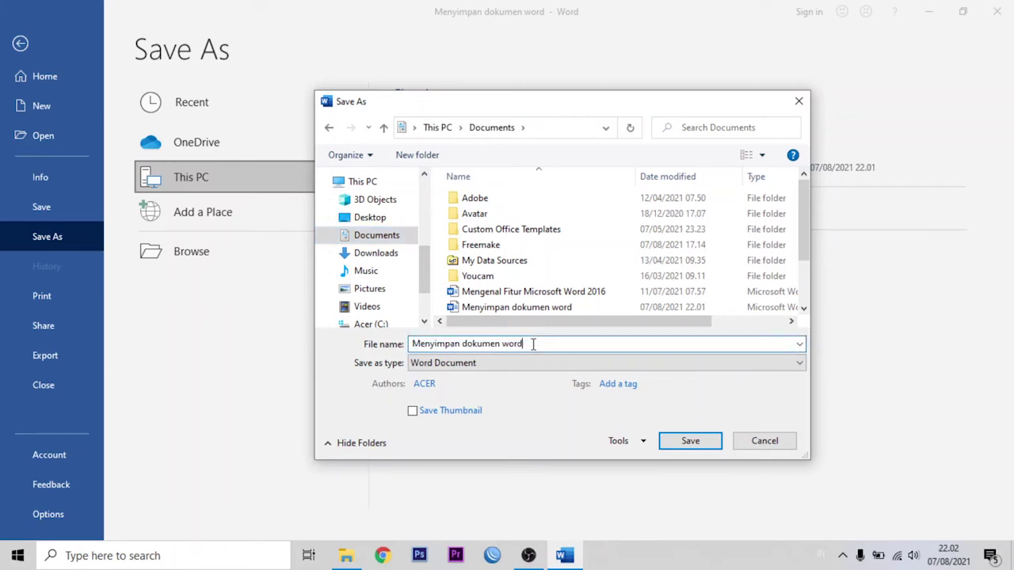
type("1")
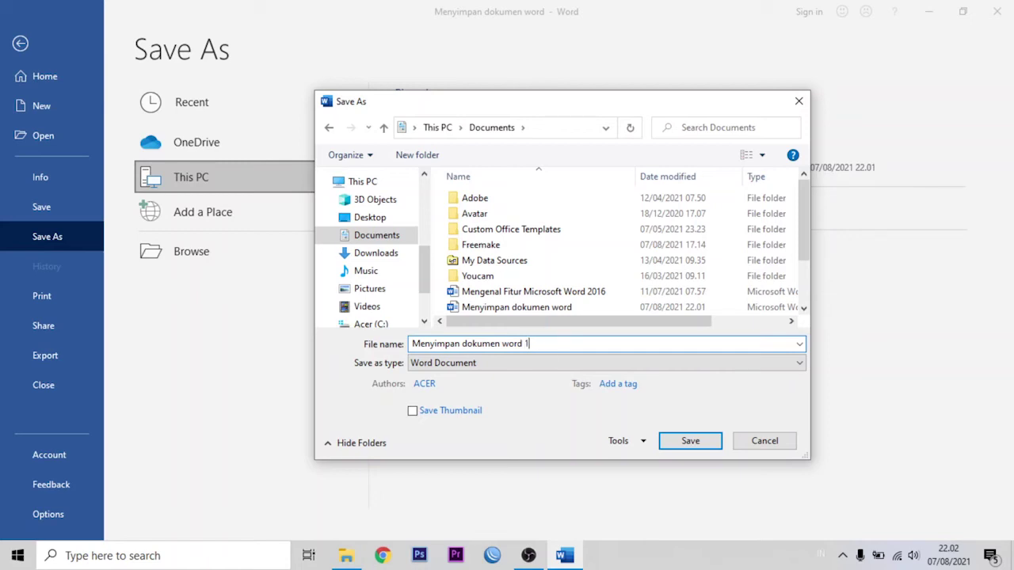
left_click(690, 444)
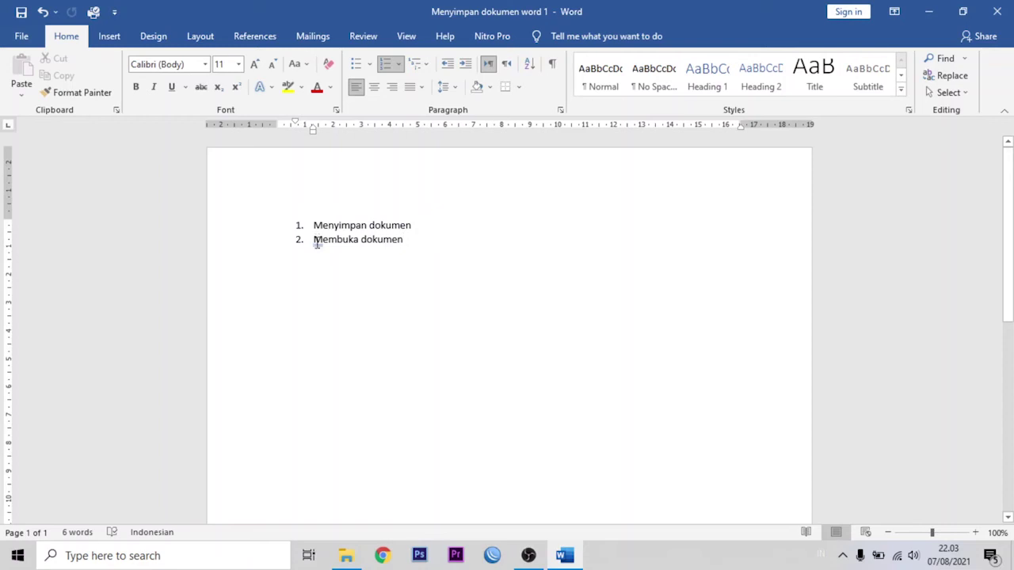
left_click(314, 241)
mouse_move(325, 254)
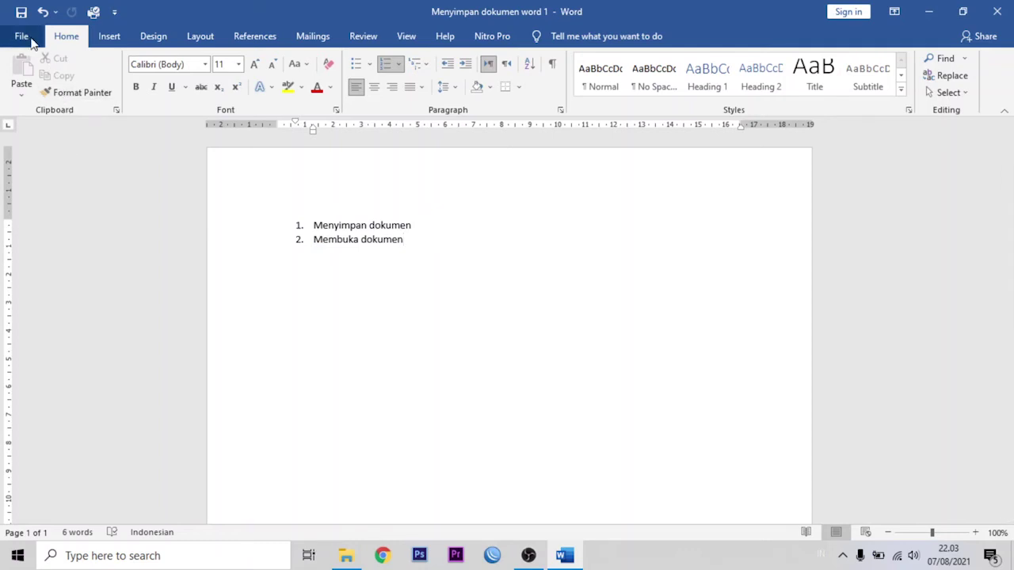
left_click(30, 40)
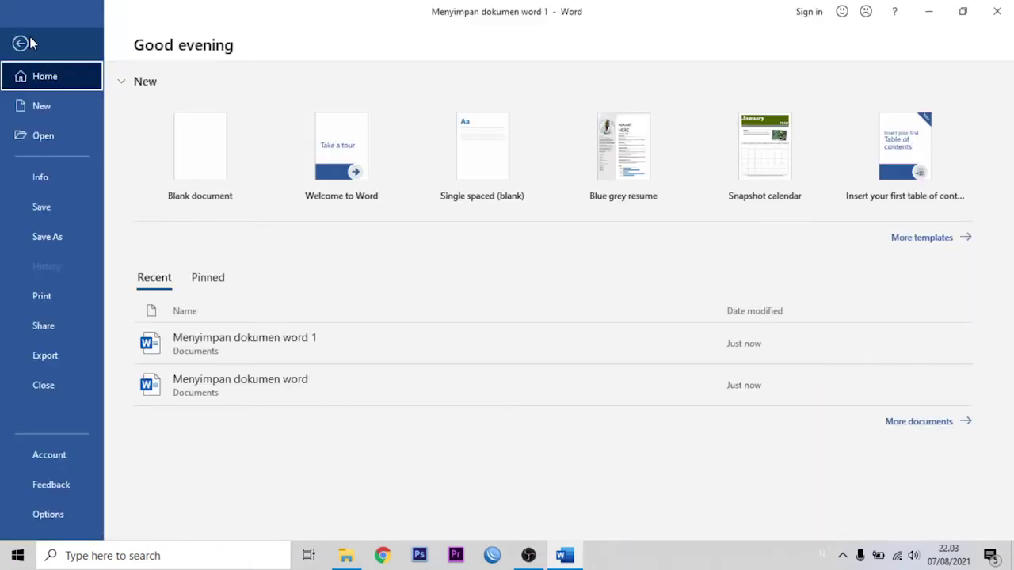
left_click(29, 136)
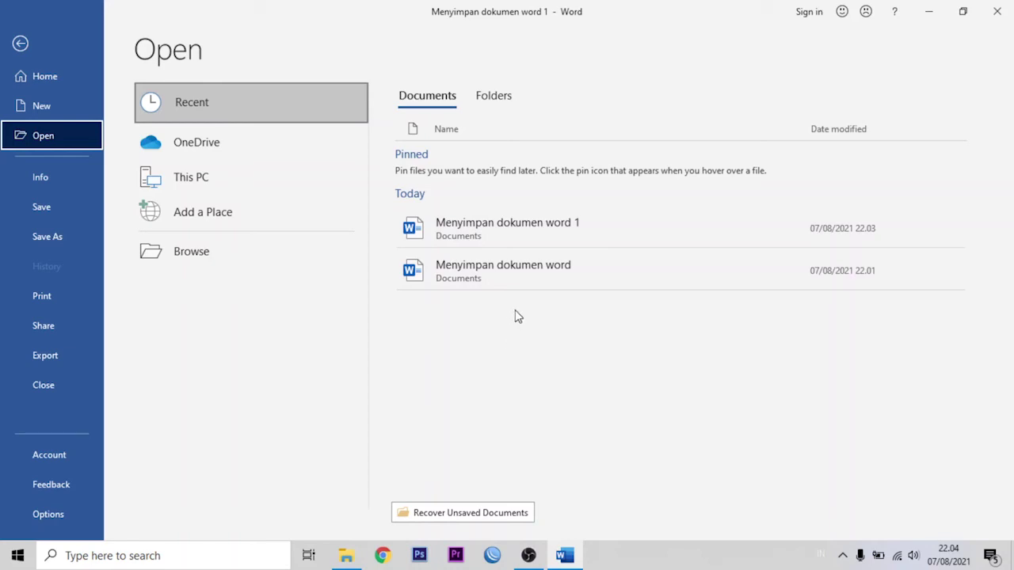
left_click(20, 45)
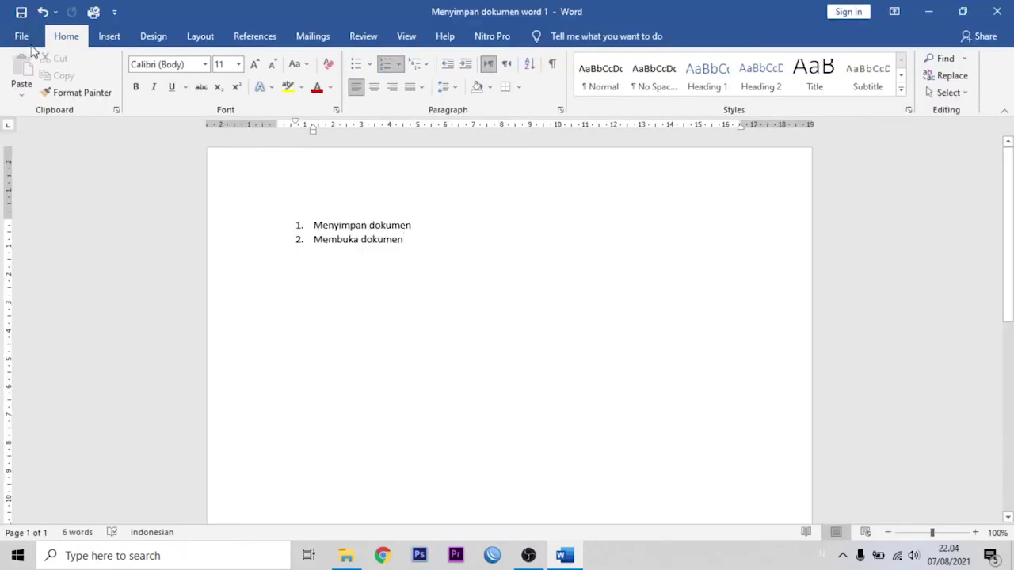
Browse to the Documents folder and open the file "Menyimpan dokumen word"
left_click(30, 39)
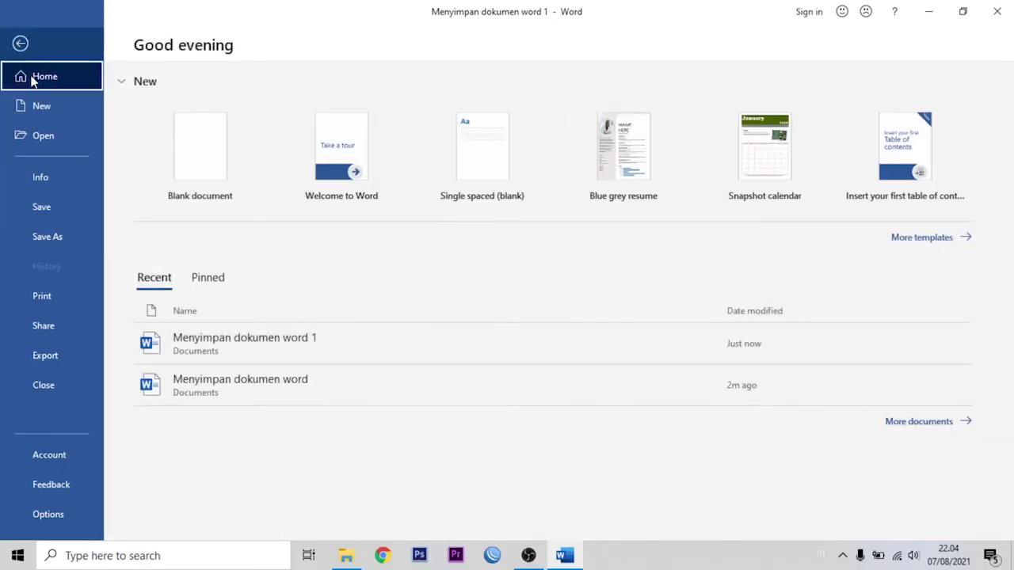
left_click(37, 141)
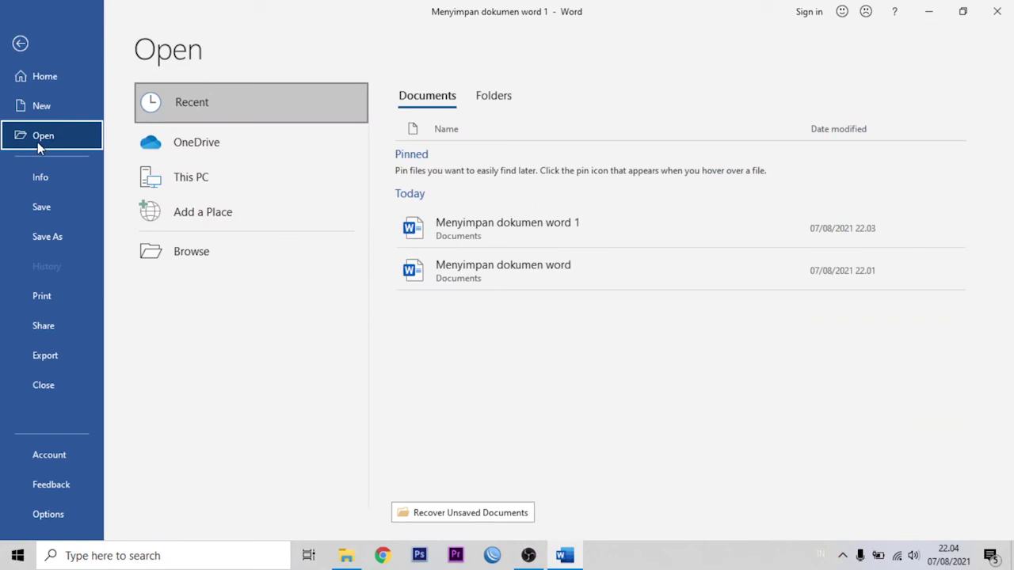
left_click(189, 255)
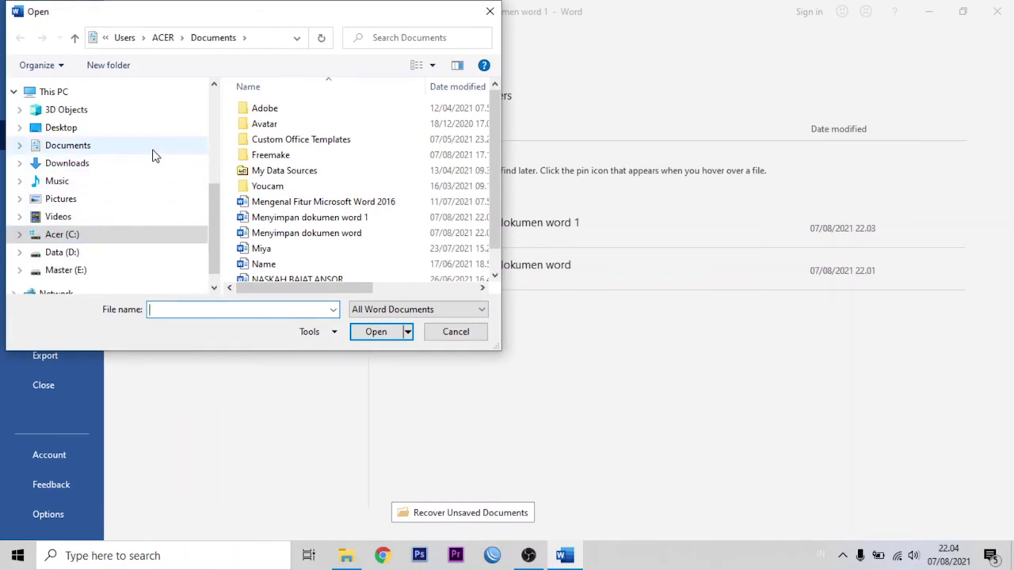
left_click(154, 156)
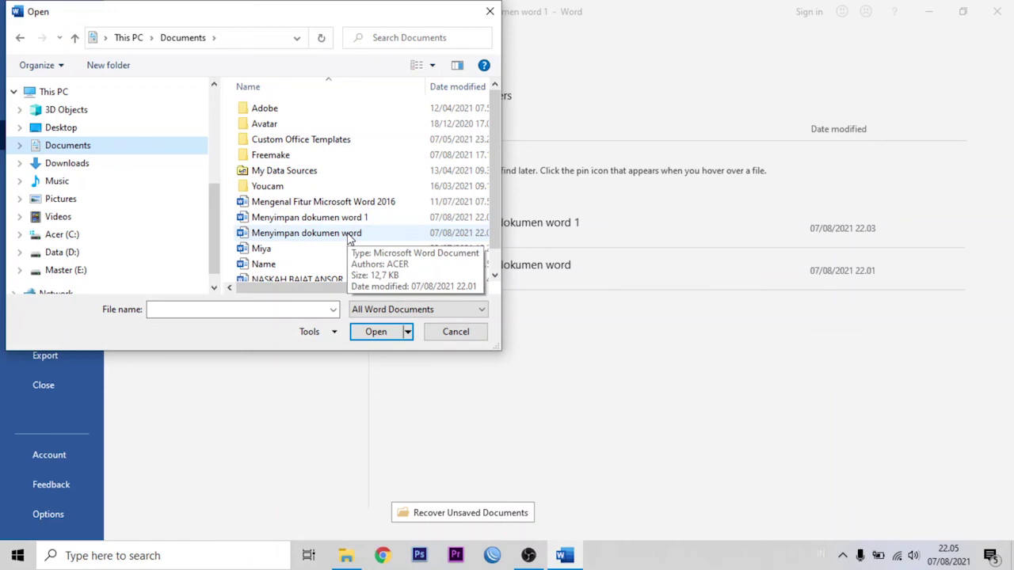
left_click(351, 234)
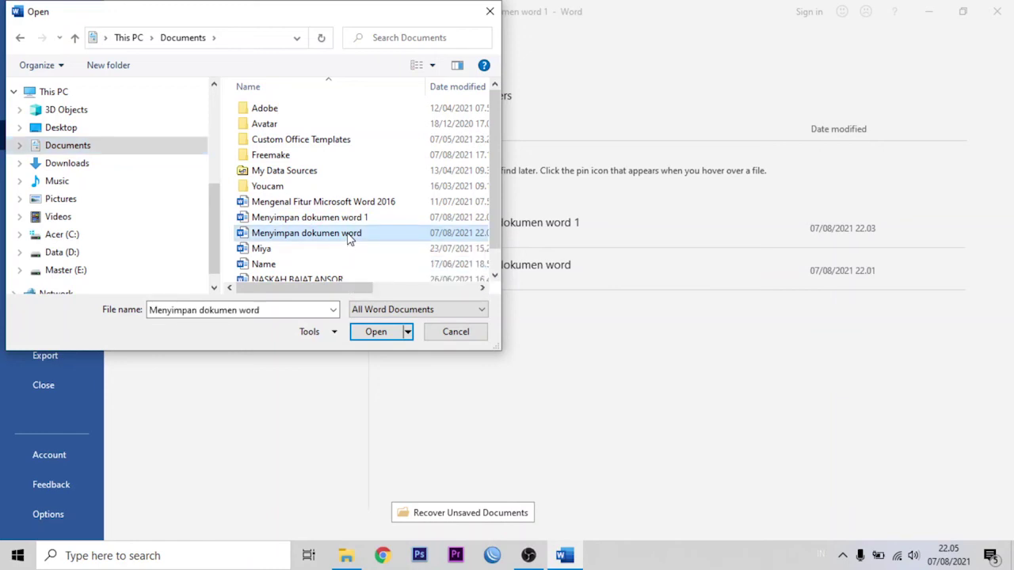
left_click(376, 332)
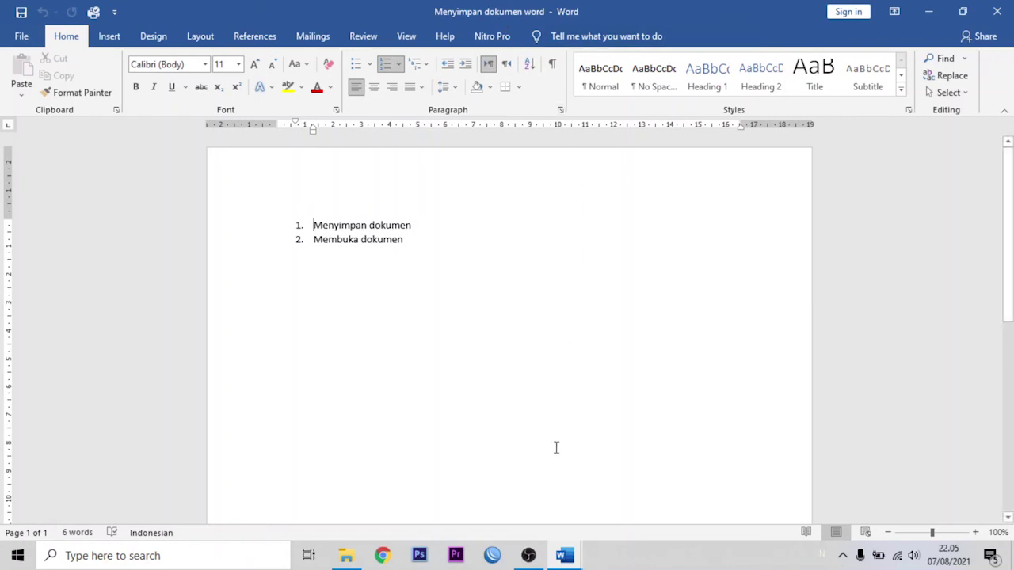
Switch to the "Menyimpan dokumen word 1" window and close that document
mouse_move(565, 557)
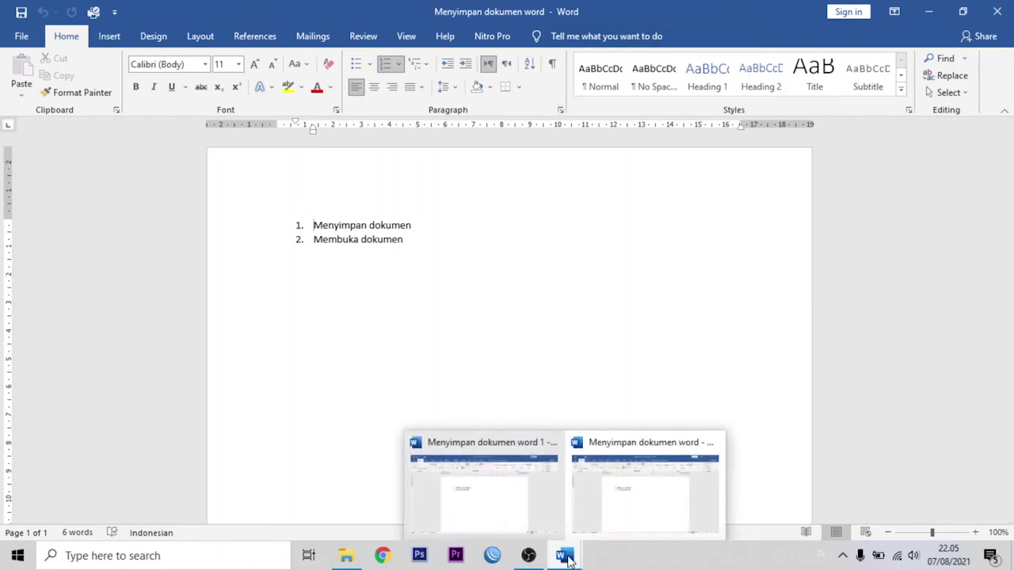
mouse_move(534, 507)
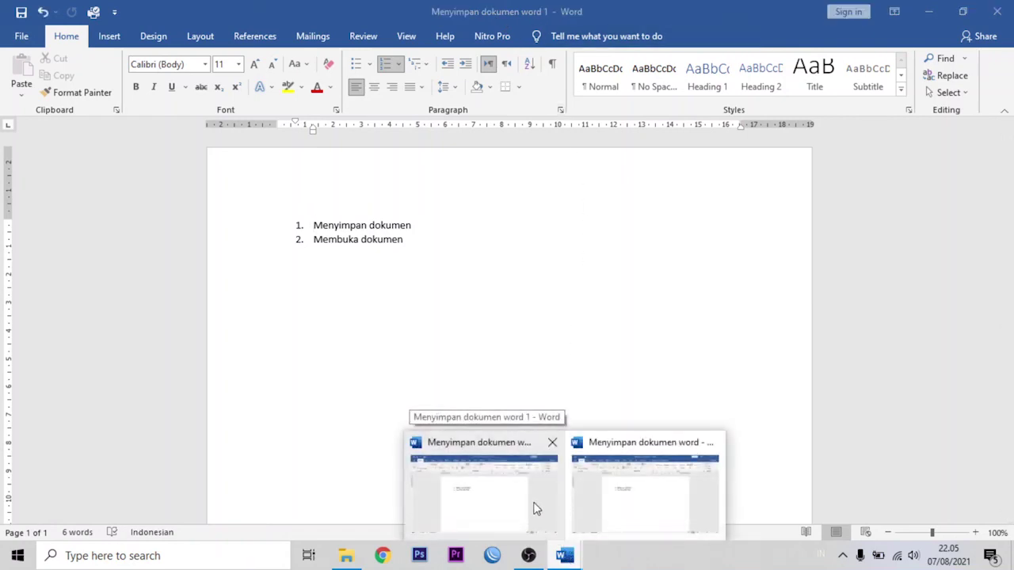
left_click(534, 508)
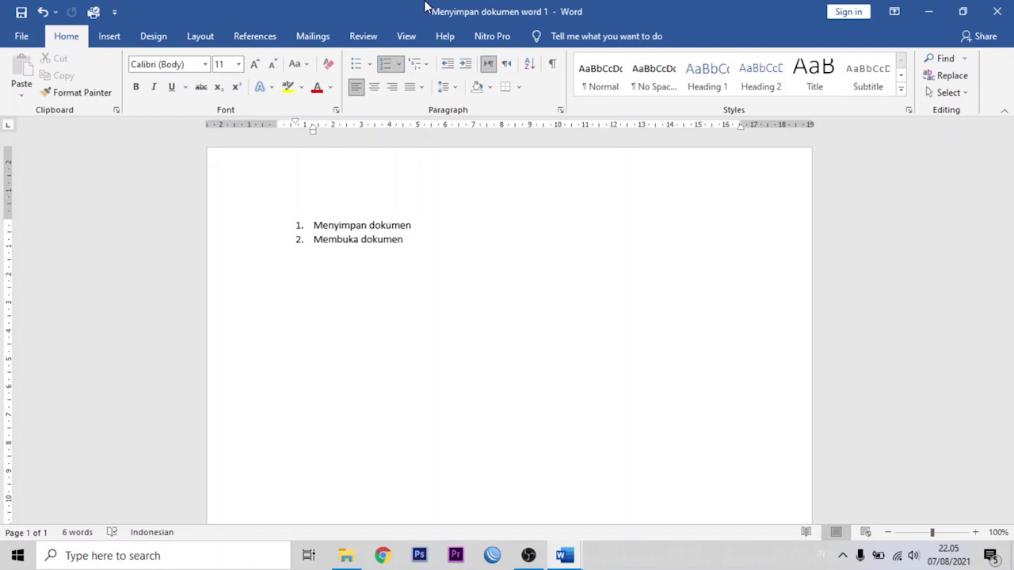
left_click(1000, 11)
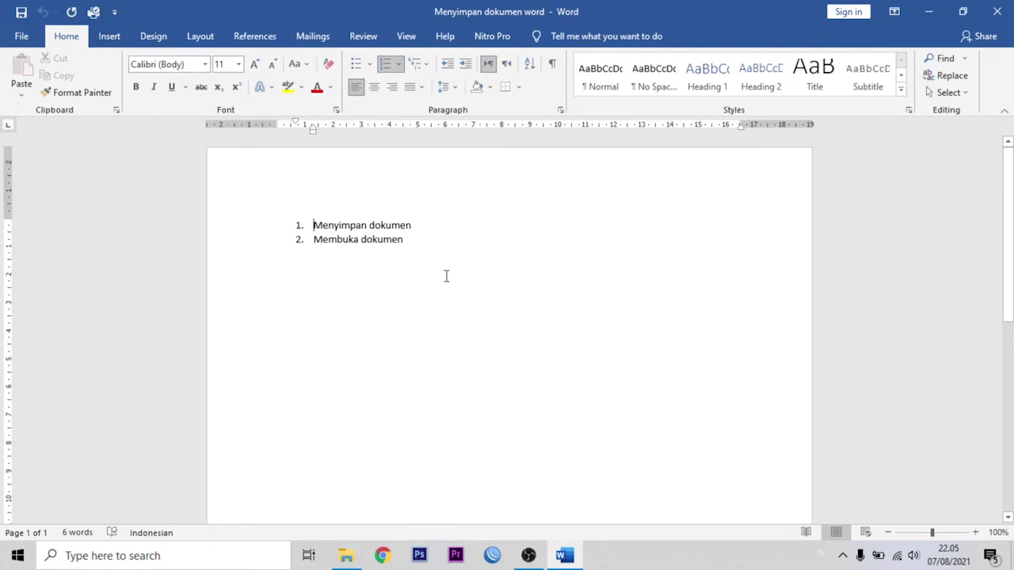
Browse to the Documents folder and open the file "Menyimpan dokumen word 1"
left_click(22, 38)
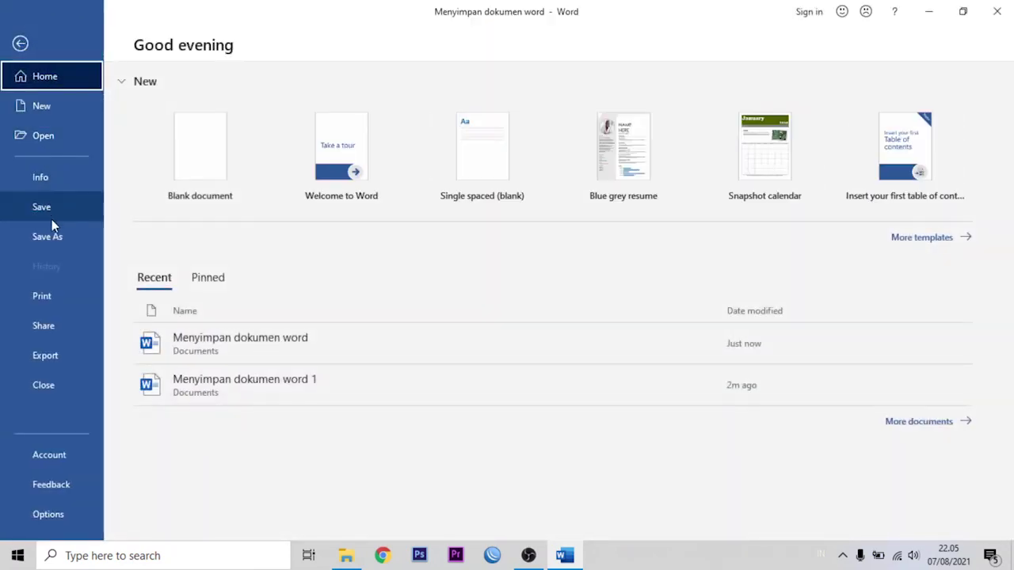
left_click(55, 142)
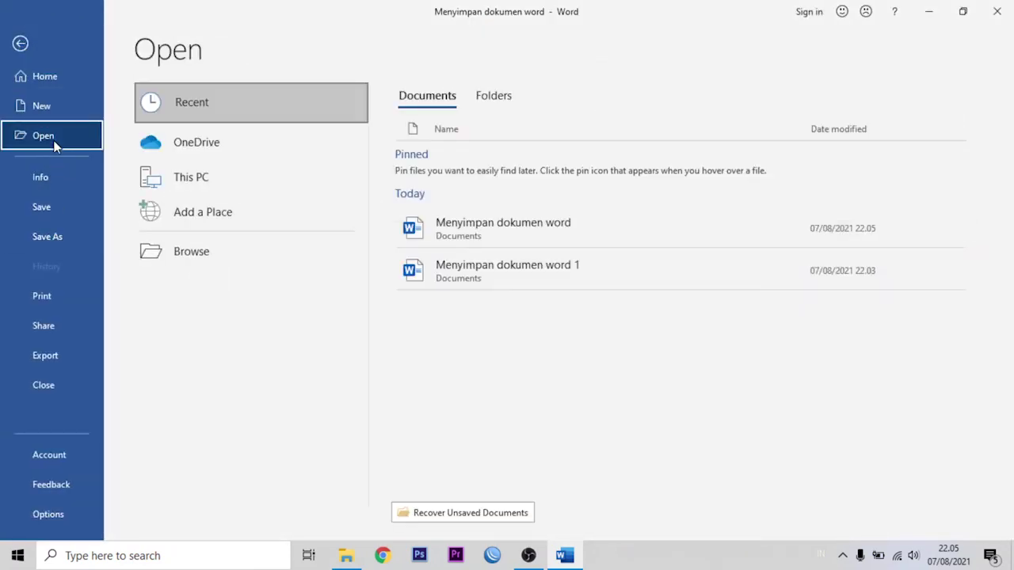
left_click(155, 249)
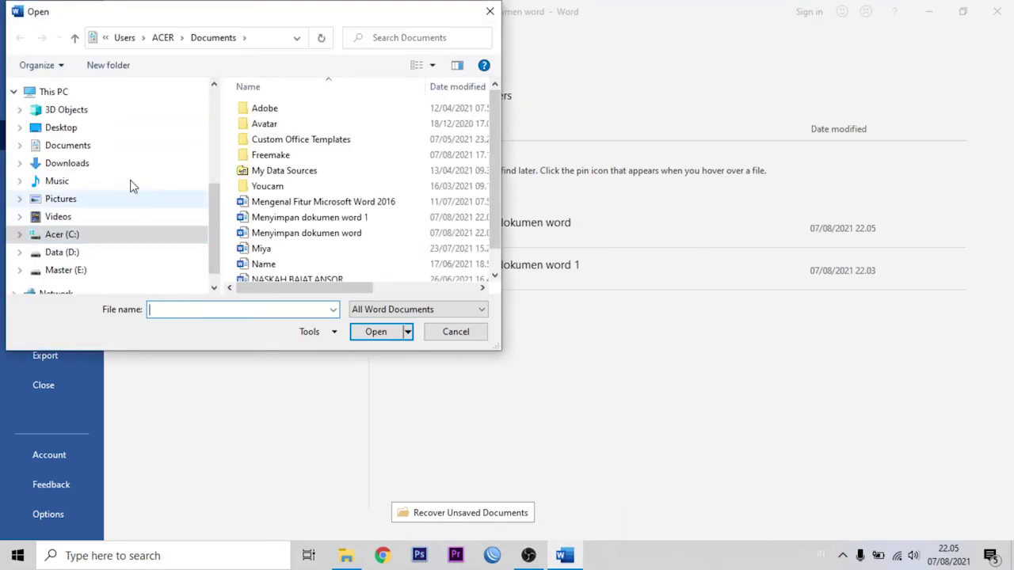
left_click(114, 153)
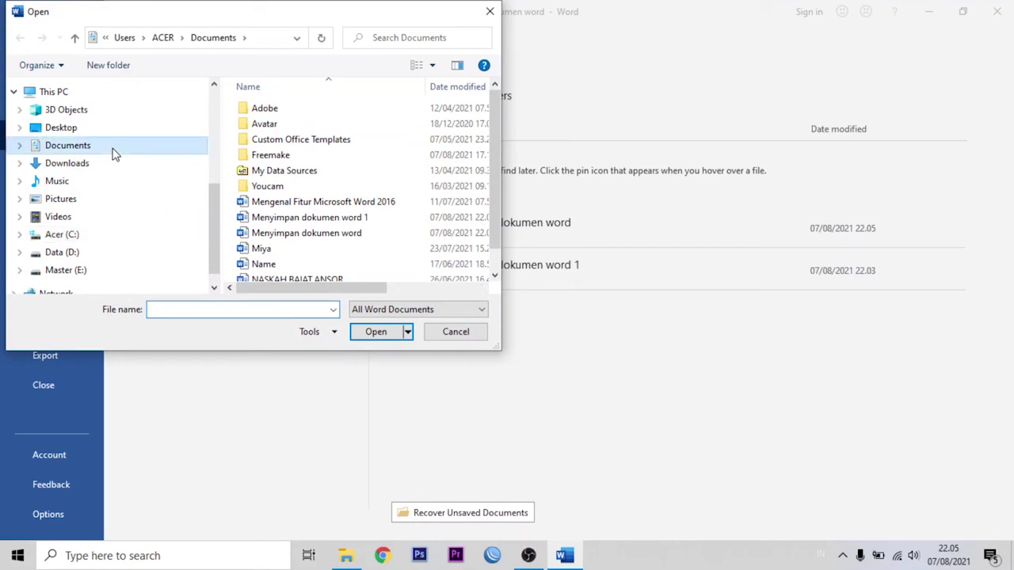
left_click(261, 220)
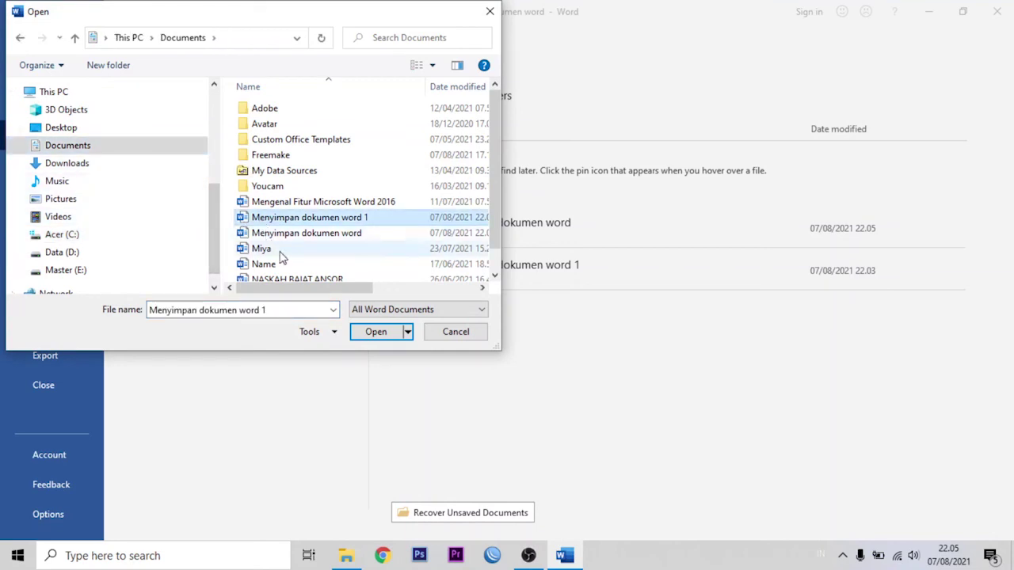
left_click(374, 332)
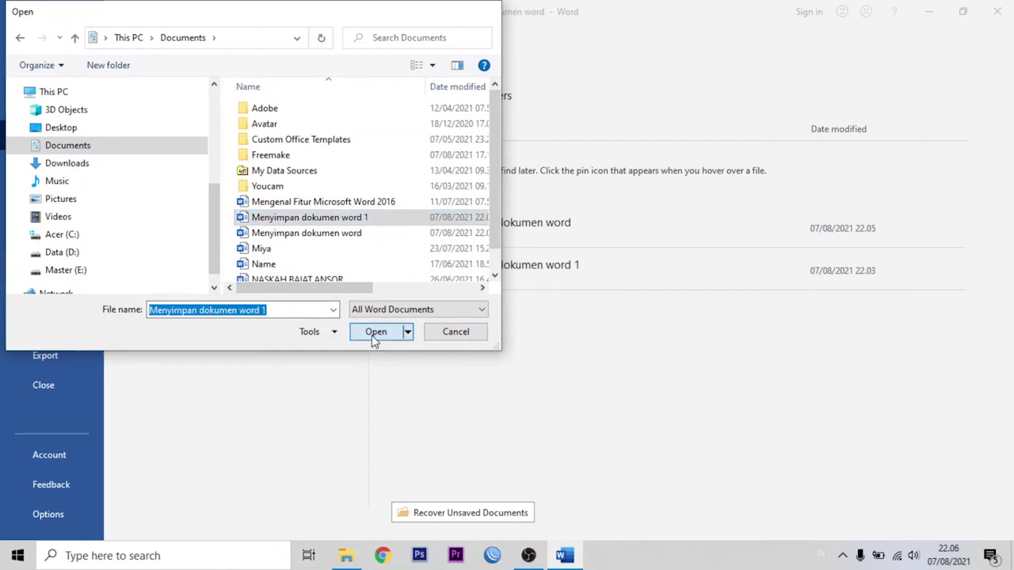